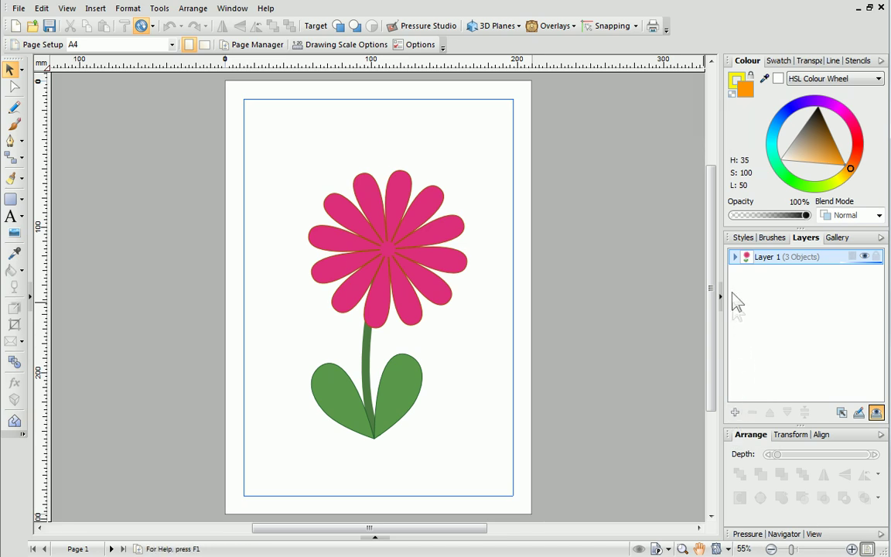
# Step: Expand Layer 1 and draw an orange Quick Ellipse over the pink flower's centre
pyautogui.click(735, 257)
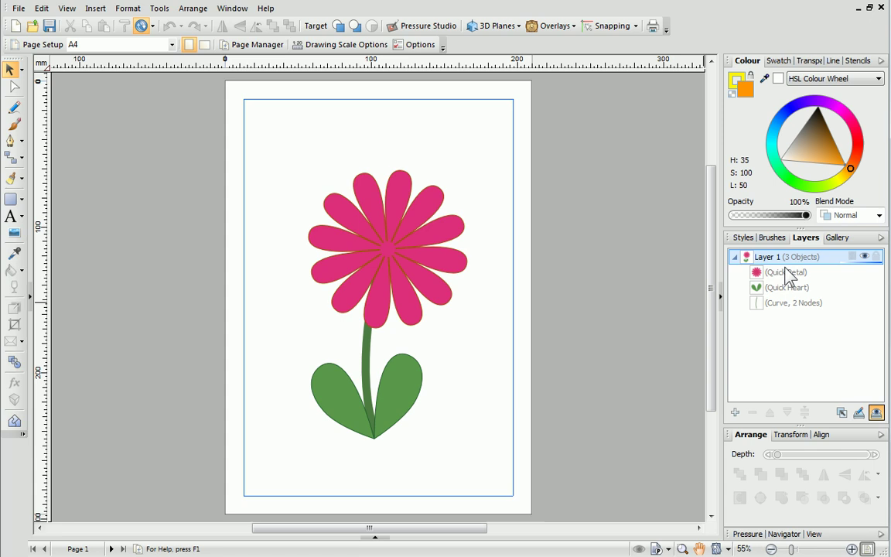
pyautogui.click(21, 200)
pyautogui.click(51, 208)
pyautogui.moveTo(351, 221); pyautogui.dragTo(418, 280)
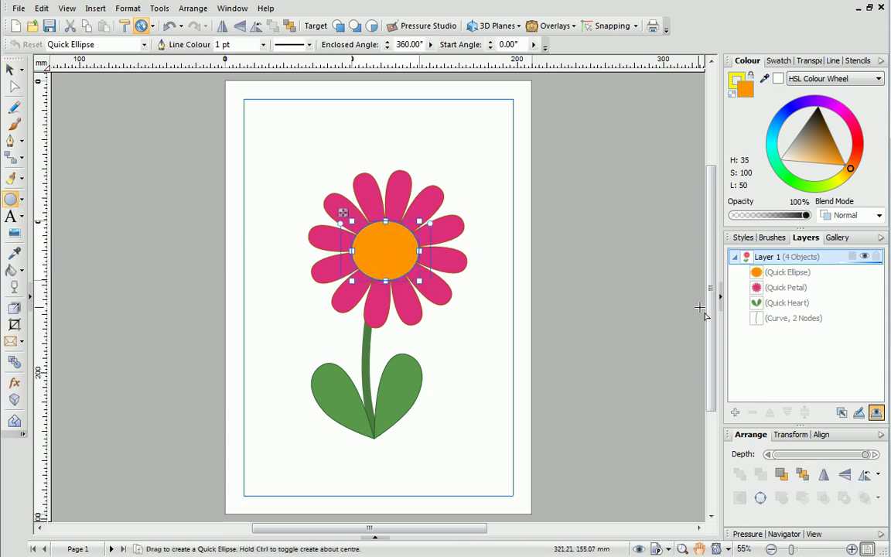
pyautogui.click(788, 272)
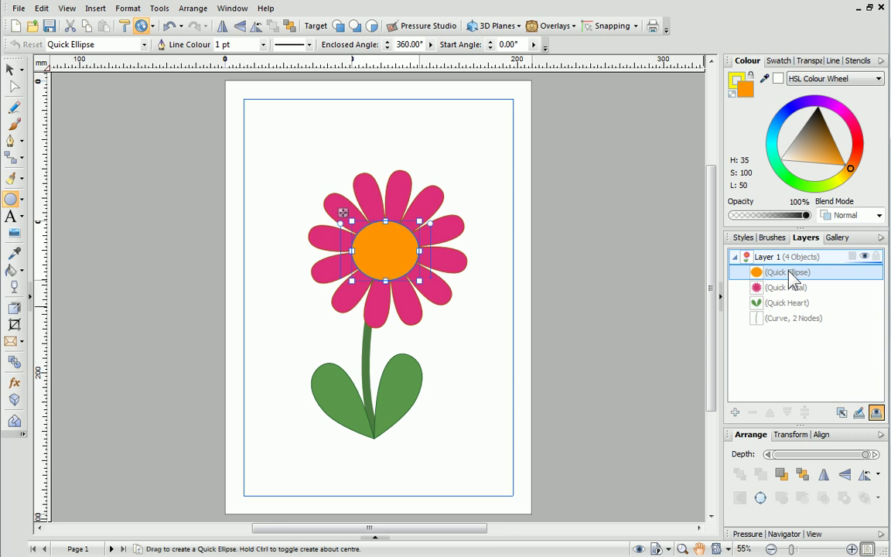
pyautogui.moveTo(792, 278)
pyautogui.mouseDown()
pyautogui.moveTo(797, 306)
pyautogui.moveTo(792, 270)
pyautogui.mouseUp()
pyautogui.click(795, 288)
pyautogui.moveTo(860, 455); pyautogui.dragTo(845, 455)
pyautogui.click(814, 455)
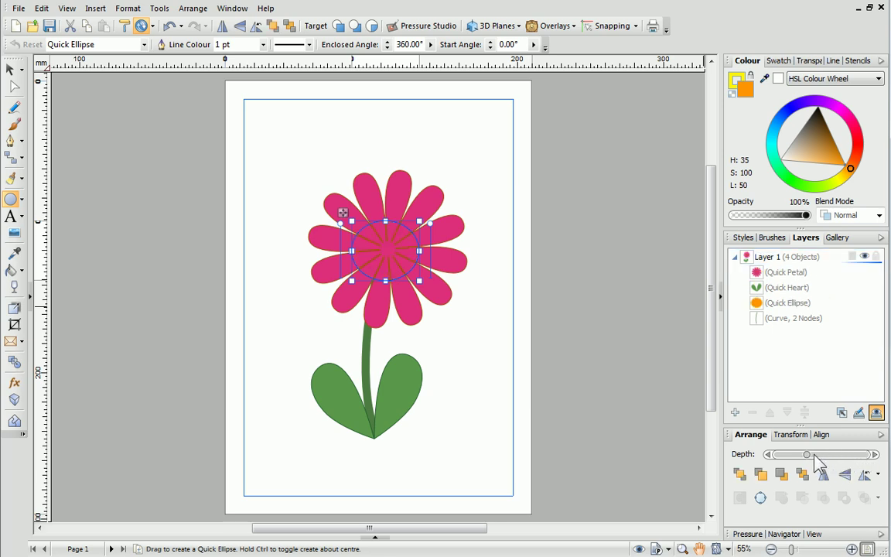
pyautogui.moveTo(818, 455); pyautogui.dragTo(866, 455)
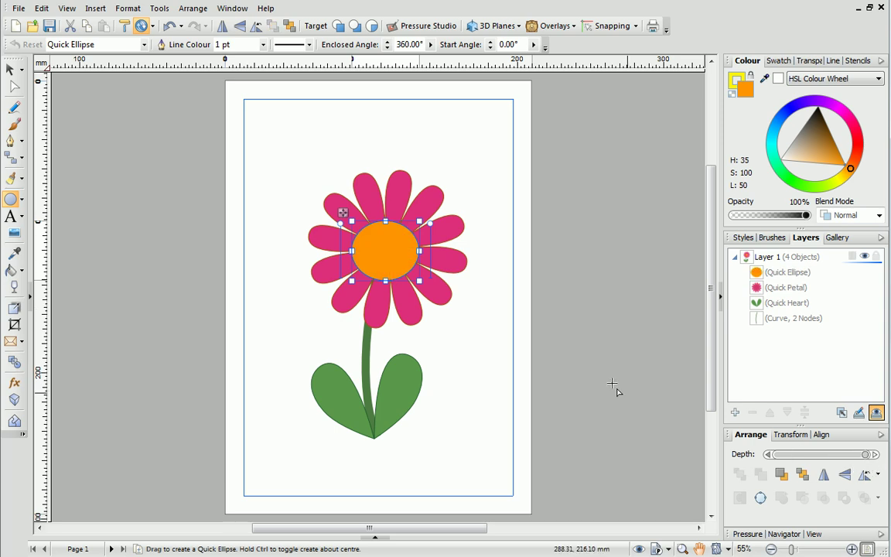
pyautogui.click(12, 71)
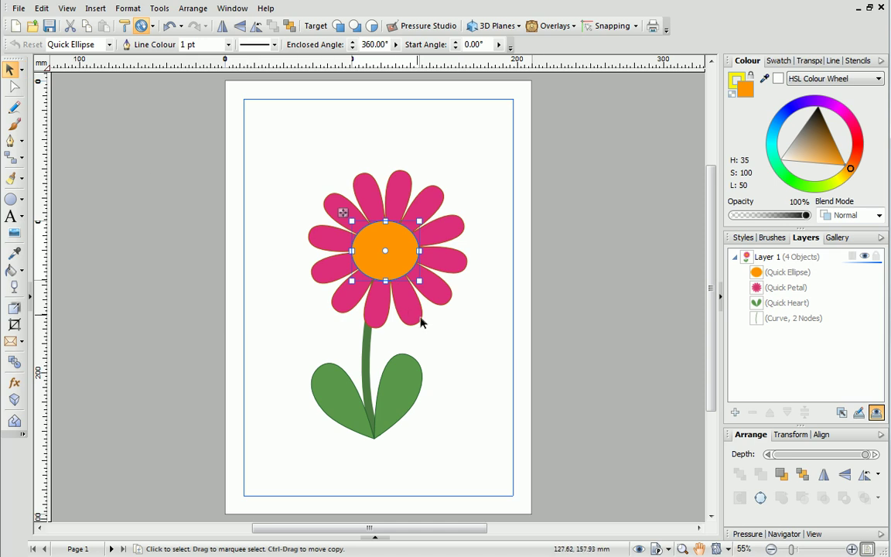
pyautogui.click(442, 334)
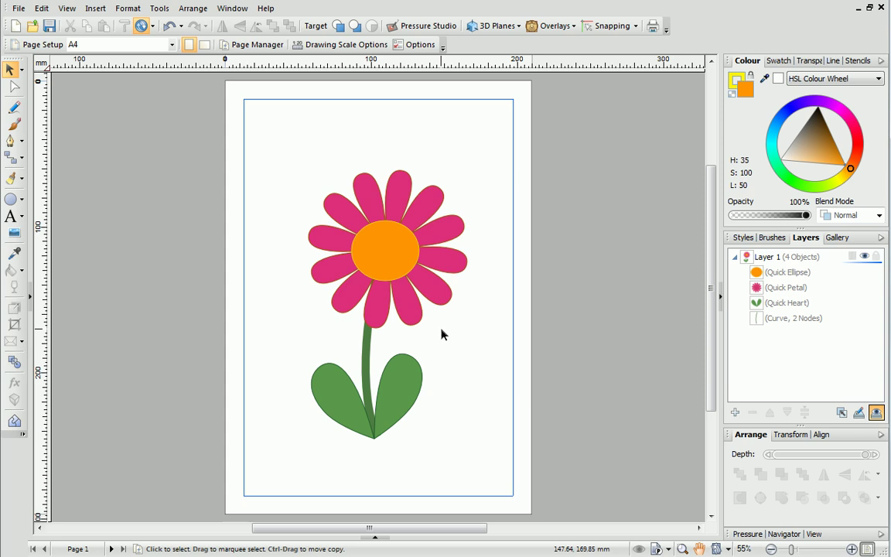
# Step: Add Layer 2 and place the Animals gallery Bumblebee on the flower's left petals
pyautogui.click(735, 413)
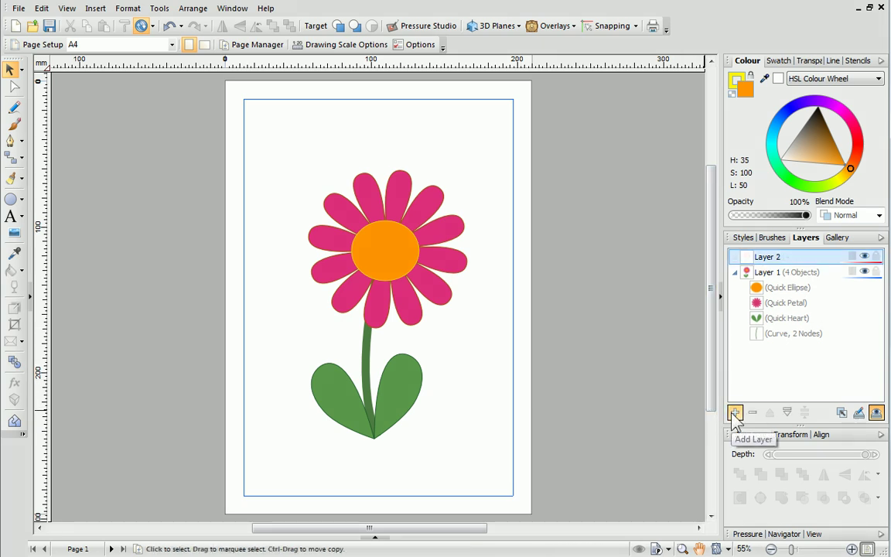
pyautogui.click(834, 237)
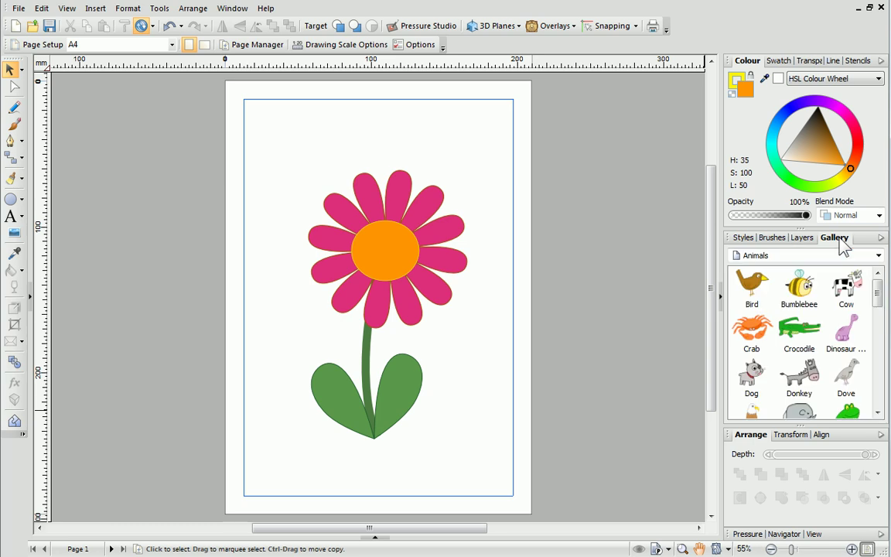
pyautogui.moveTo(799, 288); pyautogui.dragTo(273, 203)
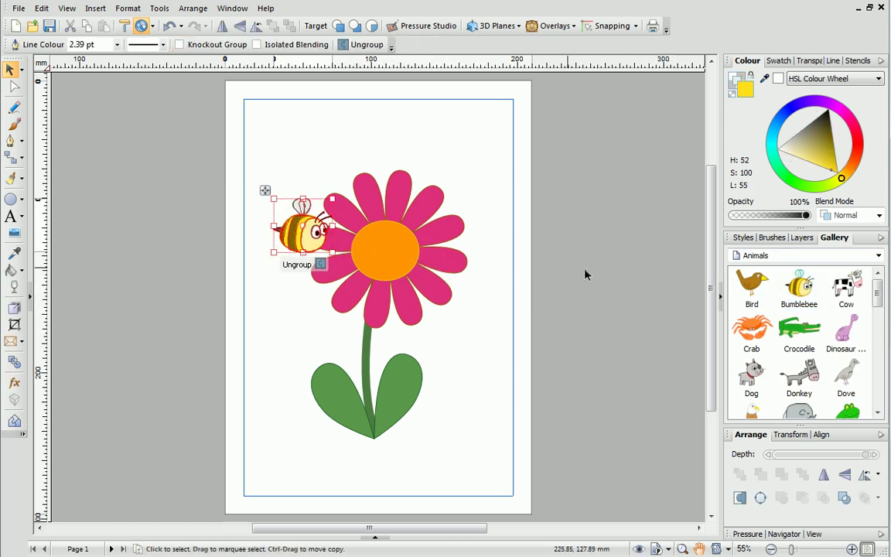
pyautogui.click(804, 238)
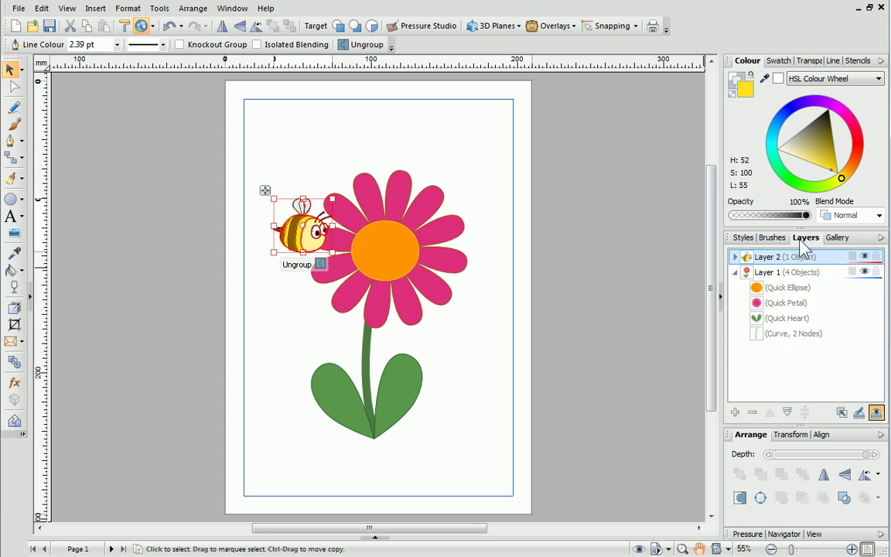
pyautogui.click(396, 257)
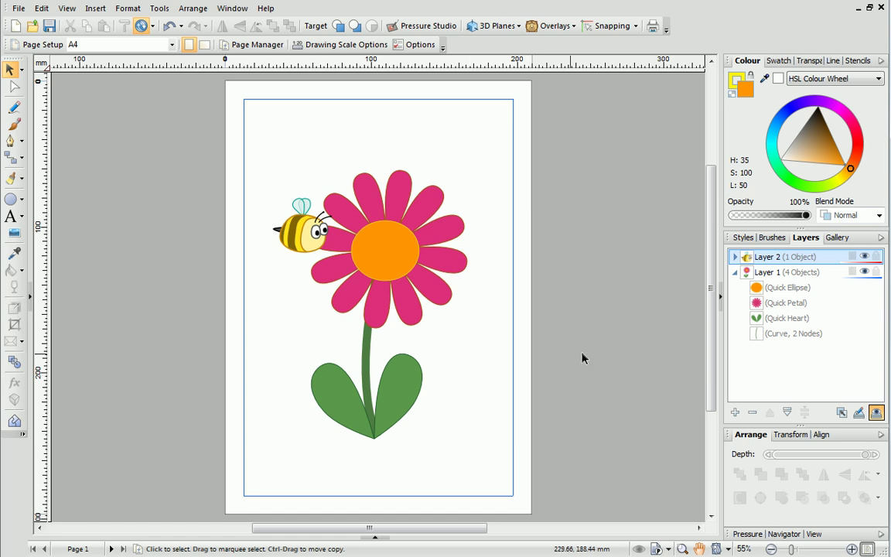
pyautogui.click(767, 283)
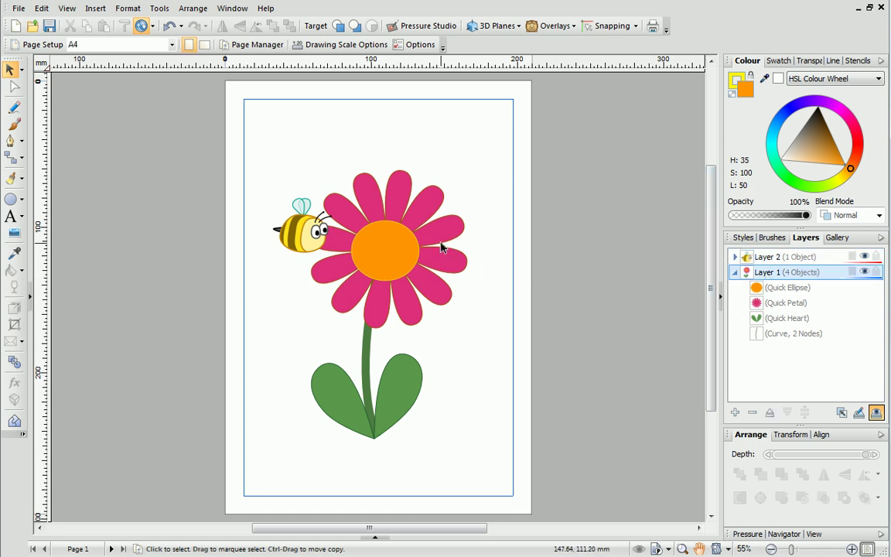
pyautogui.click(416, 288)
pyautogui.click(398, 381)
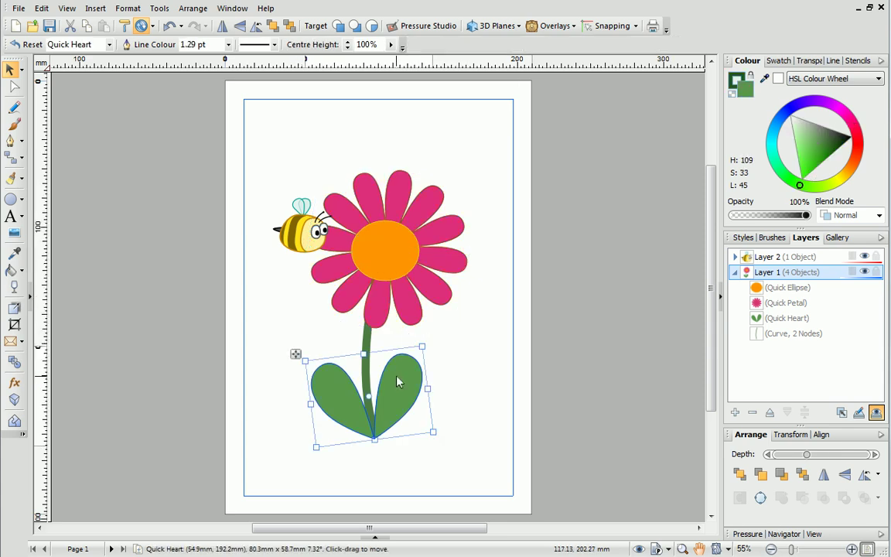
pyautogui.click(366, 344)
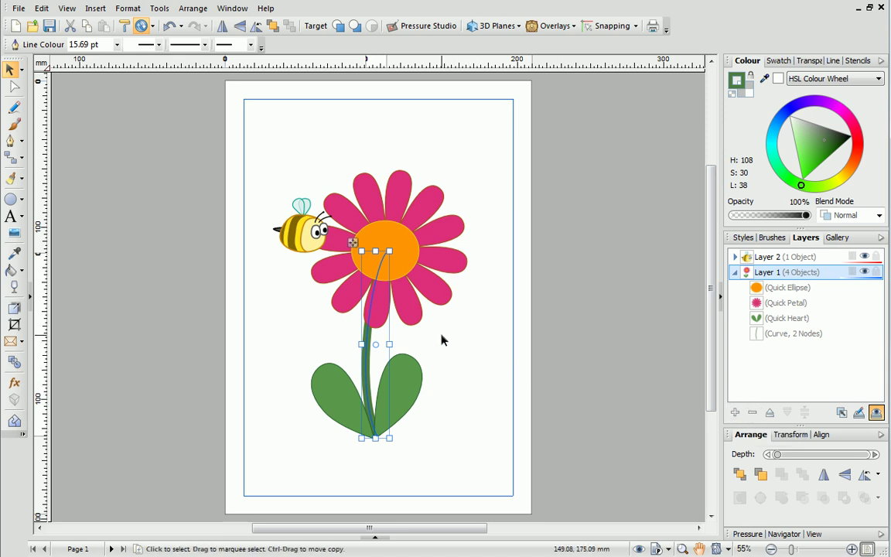
# Step: Deselect the stem, then expand and collapse the Vector Shapes - Base layer
pyautogui.click(441, 338)
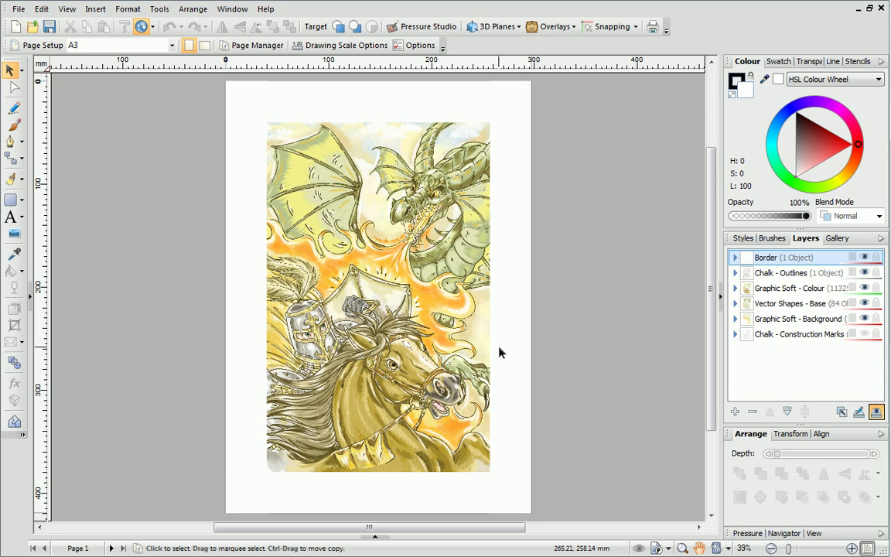
pyautogui.click(736, 303)
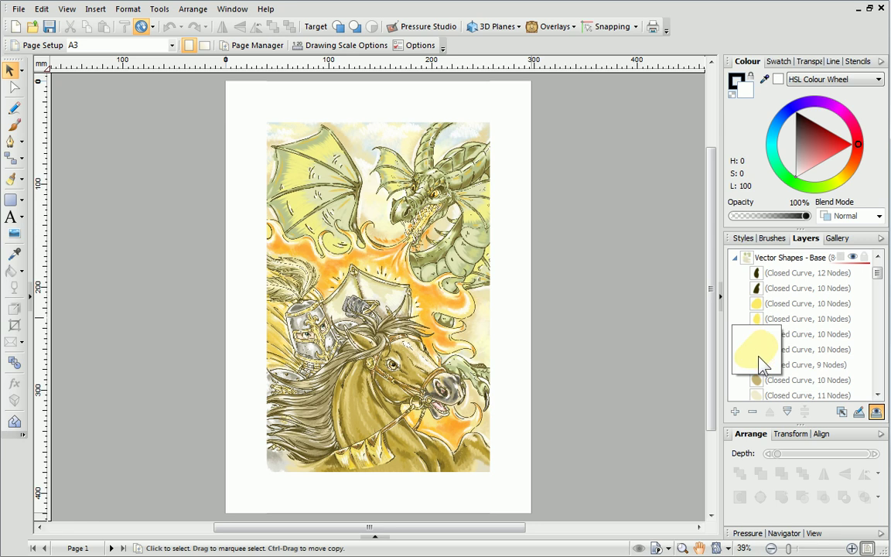
pyautogui.click(736, 258)
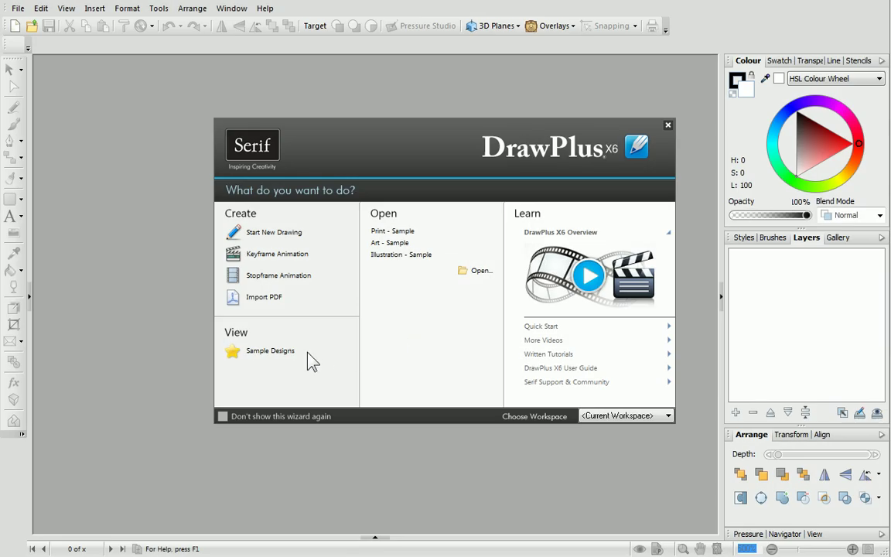
# Step: Open the Art: Knight vs Dragon sample from the sample designs
pyautogui.click(286, 358)
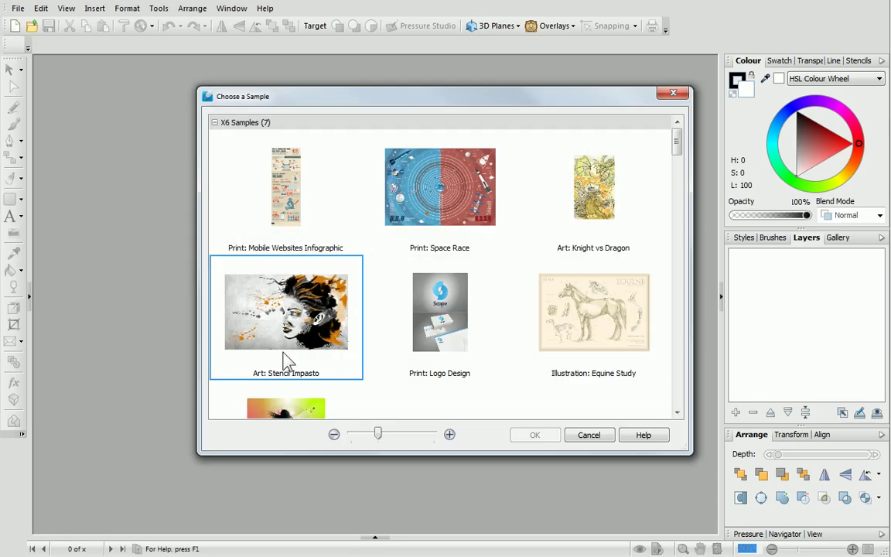
pyautogui.doubleClick(561, 225)
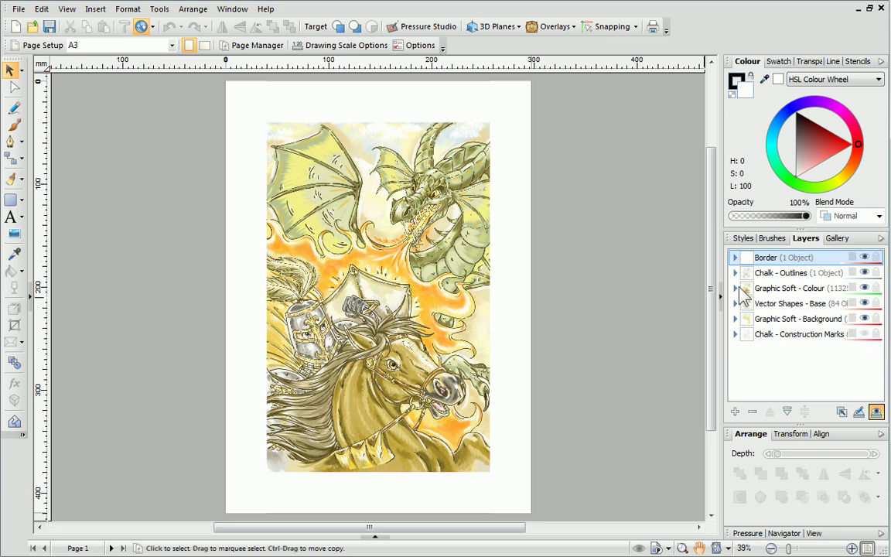
pyautogui.click(735, 288)
pyautogui.moveTo(877, 270); pyautogui.dragTo(877, 348)
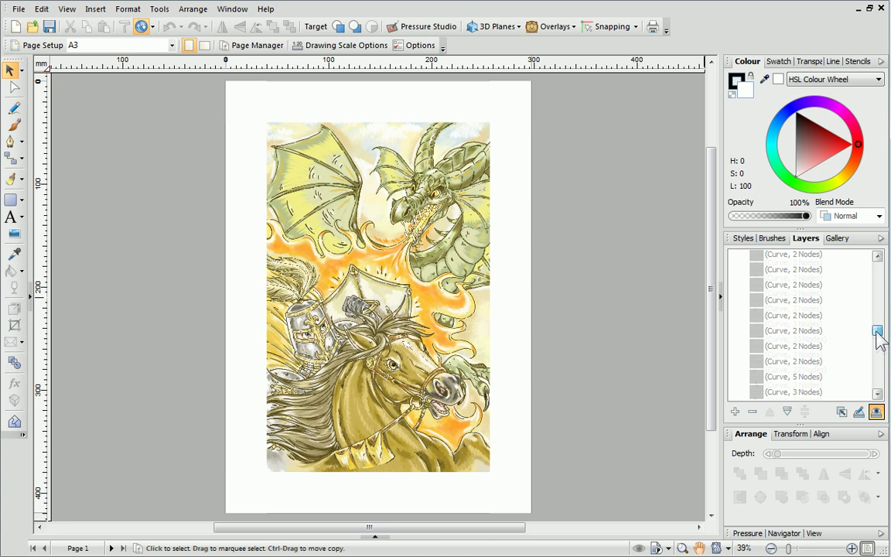
pyautogui.click(790, 288)
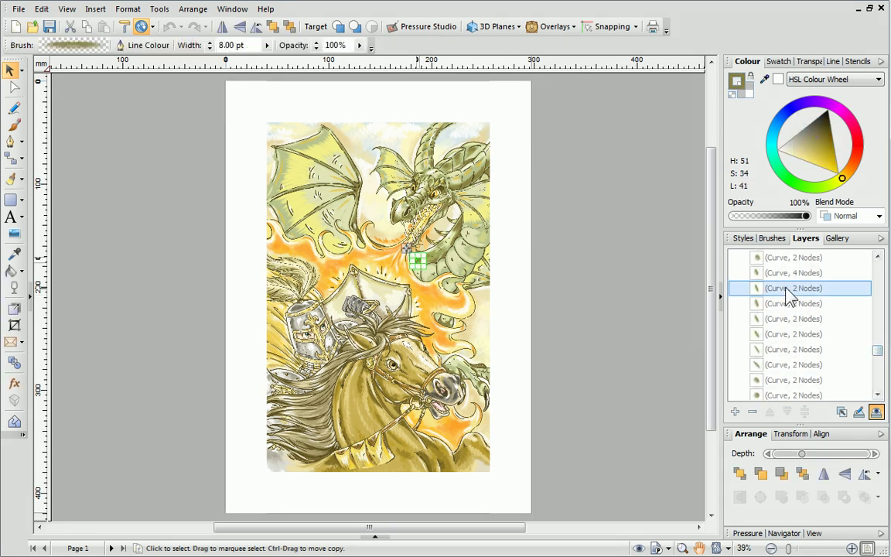
pyautogui.click(789, 304)
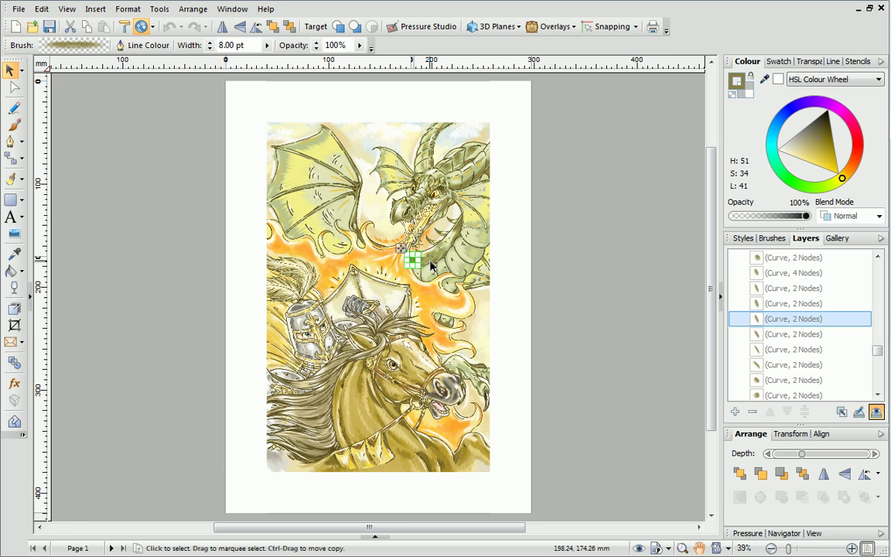
pyautogui.moveTo(876, 352); pyautogui.dragTo(878, 268)
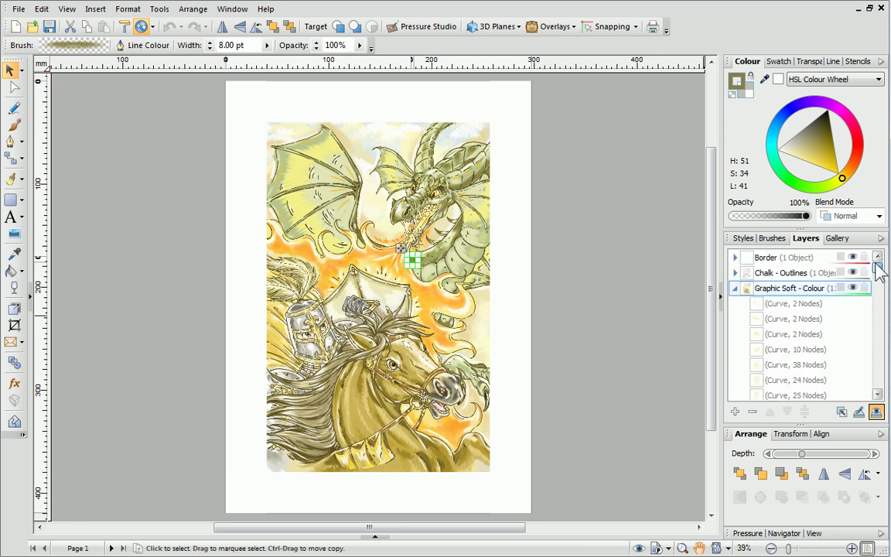
pyautogui.click(736, 289)
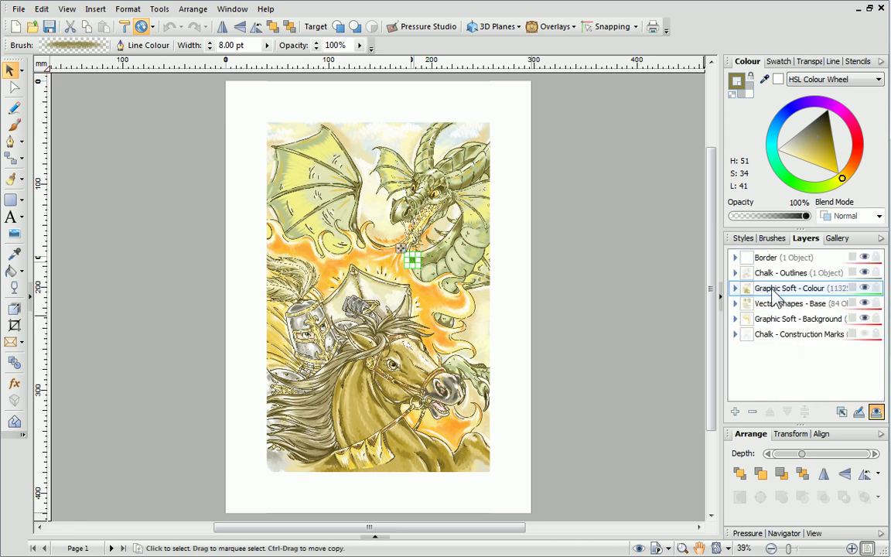
pyautogui.click(775, 288)
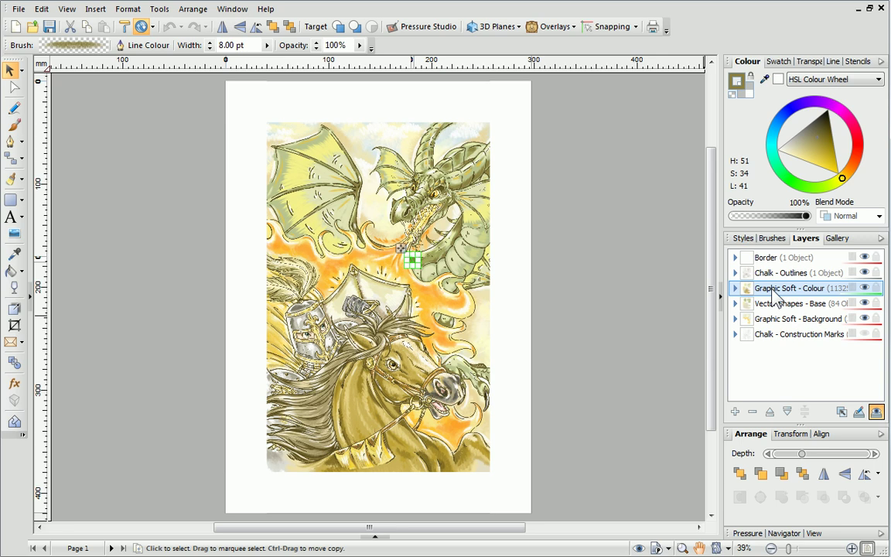
# Step: Move Graphic Soft - Colour up and back down, then enable Edit All Layers and View All Layers
pyautogui.click(771, 412)
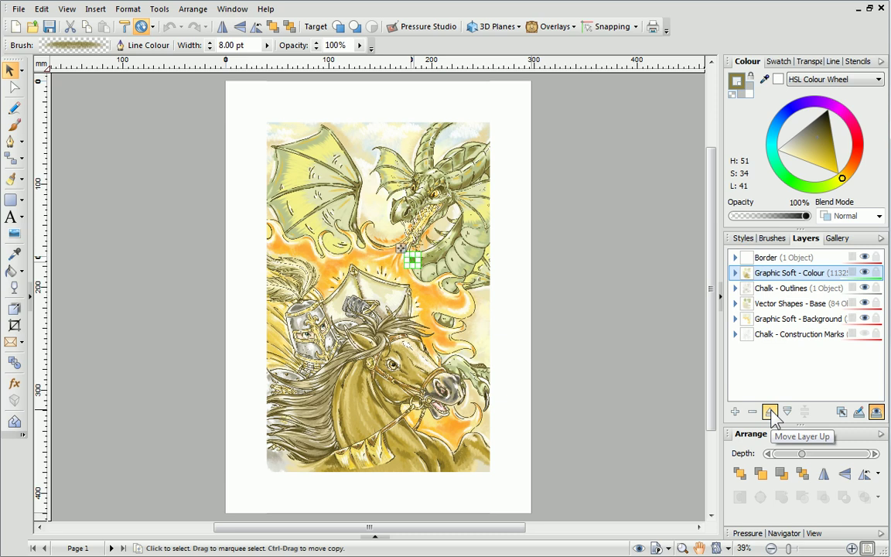
pyautogui.click(788, 415)
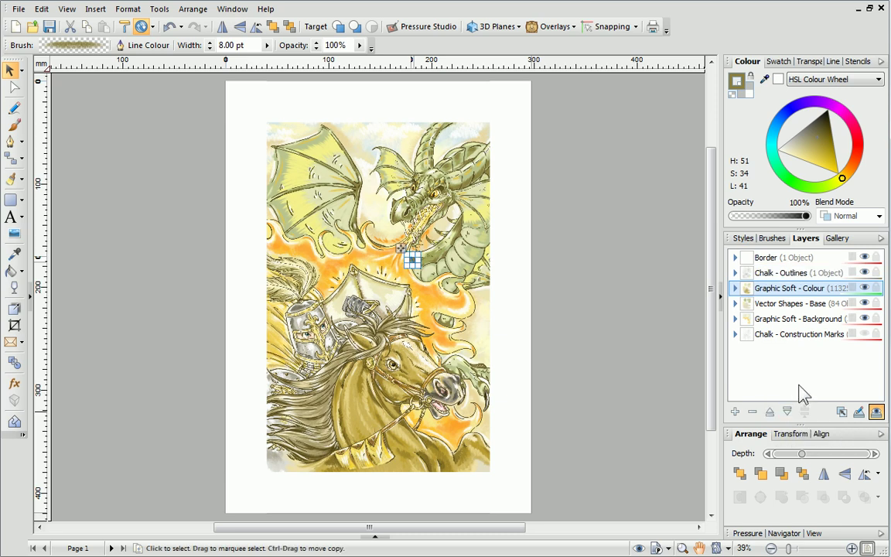
pyautogui.click(859, 411)
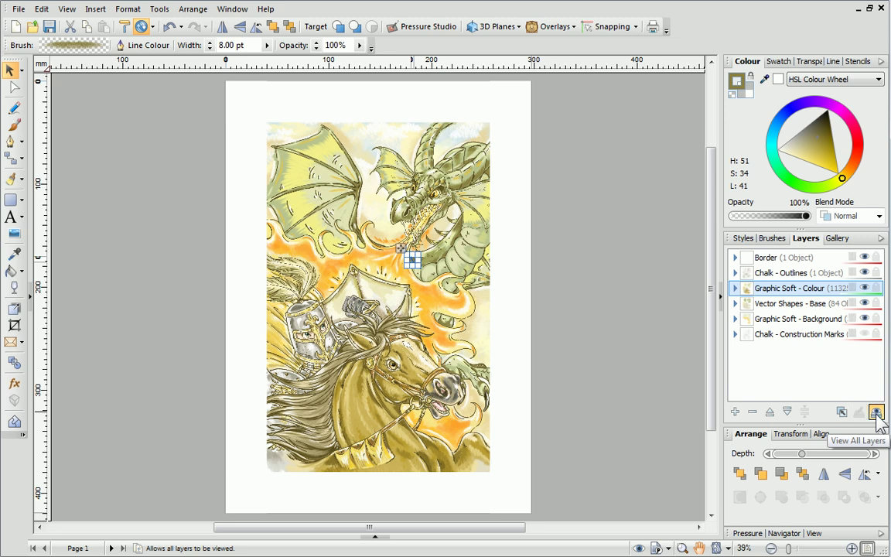
pyautogui.click(876, 412)
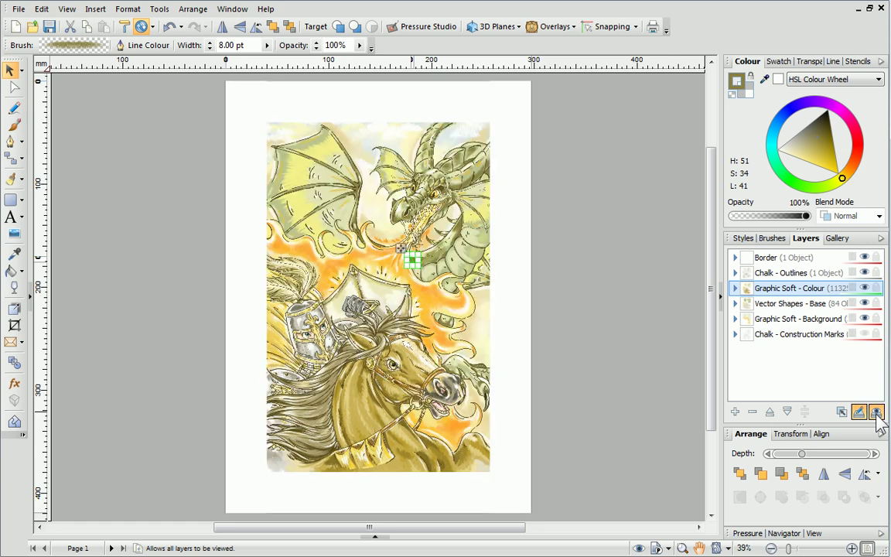
pyautogui.click(797, 320)
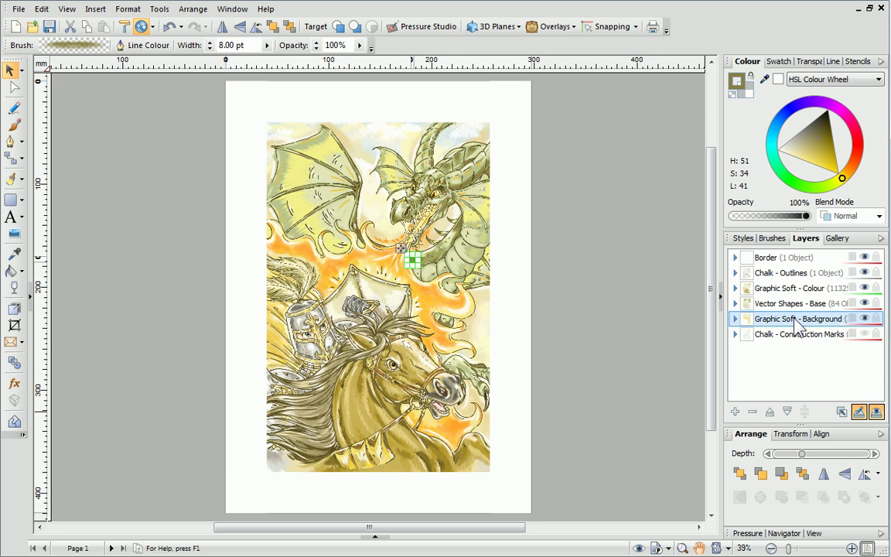
pyautogui.click(852, 319)
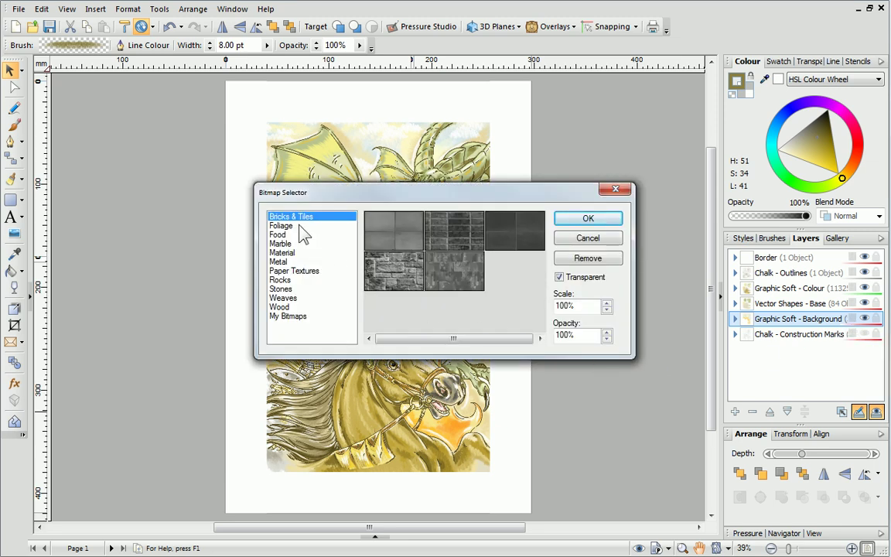
pyautogui.click(308, 226)
pyautogui.click(303, 235)
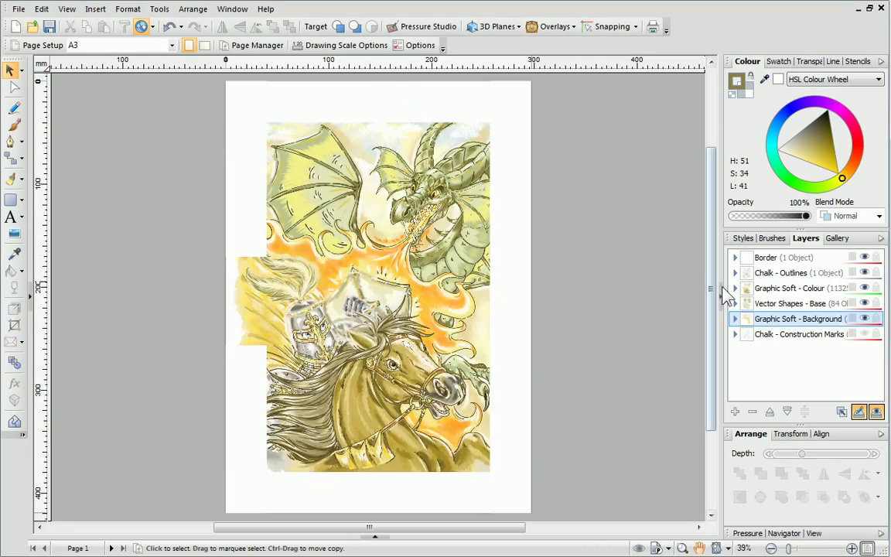
# Step: Hide and re-show Graphic Soft - Background, then lock and unlock it
pyautogui.click(865, 319)
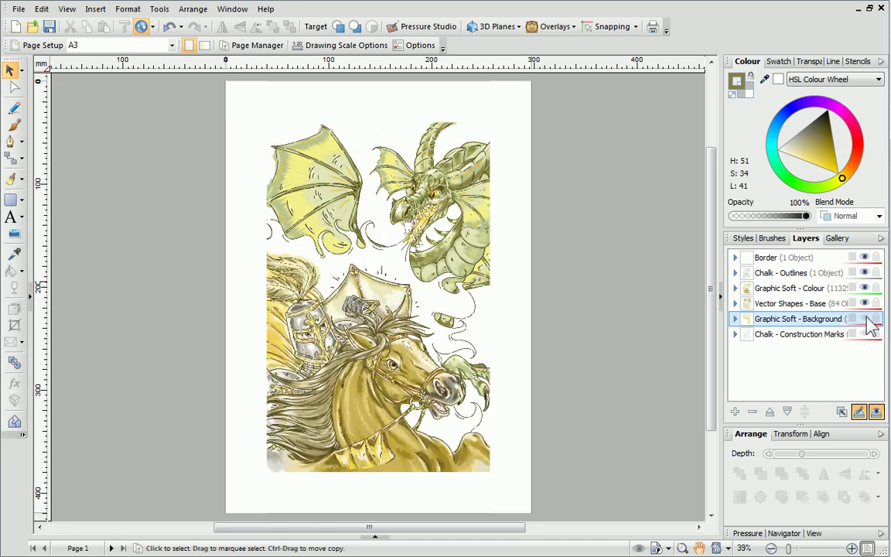
pyautogui.click(865, 318)
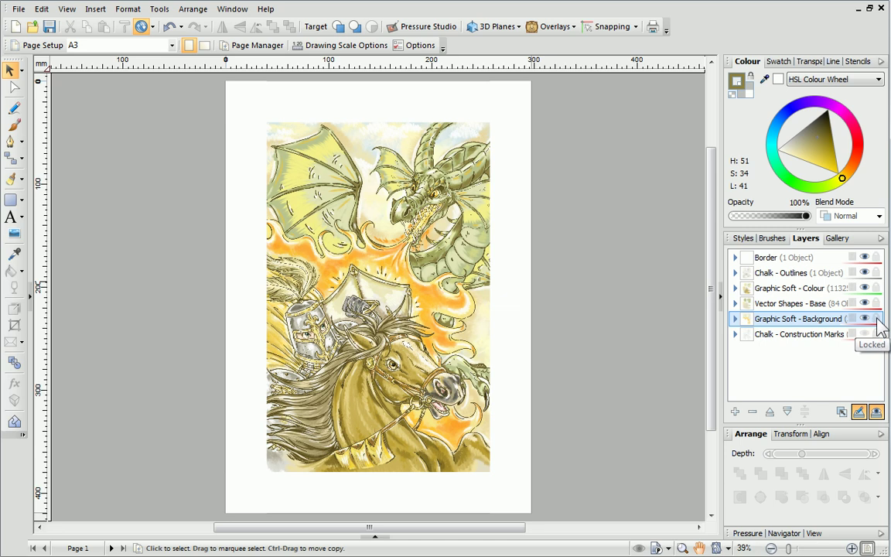
pyautogui.click(877, 319)
pyautogui.click(877, 319)
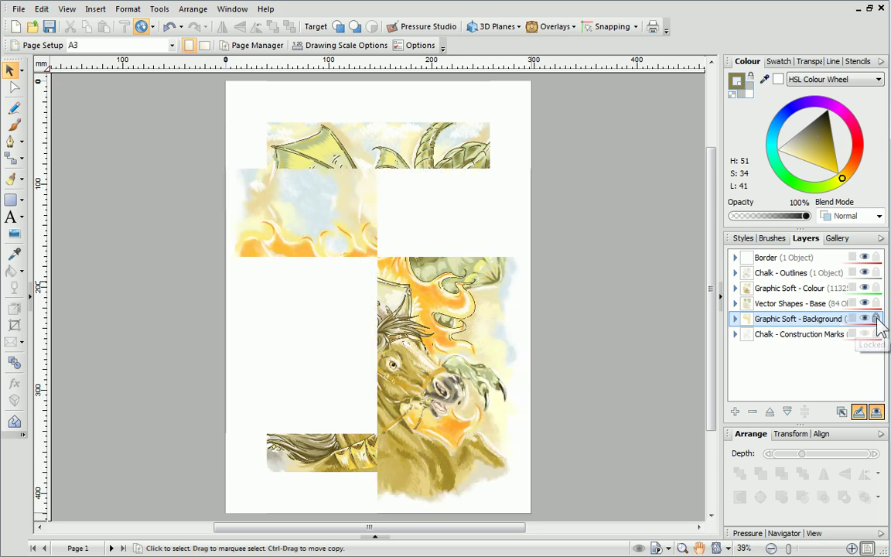